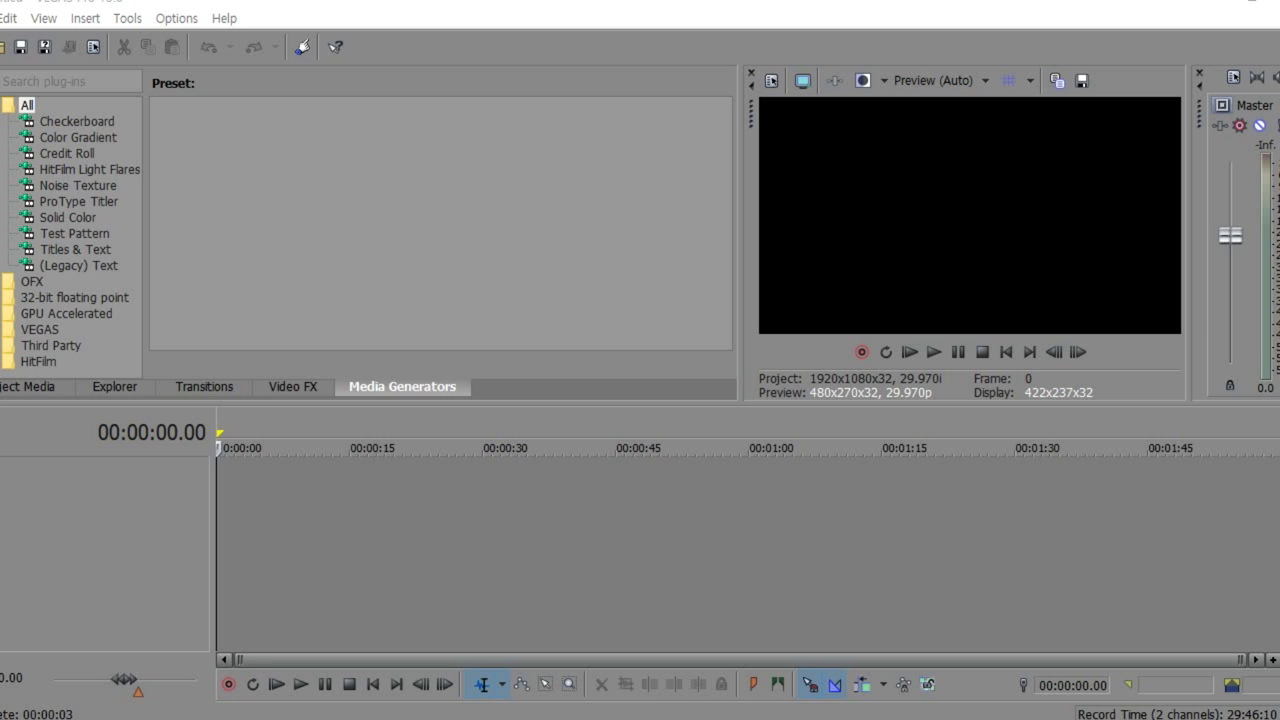
Step: Browse the video effects and view the presets of Color Corrector and Color Corrector (Secondary)
left_click(291, 390)
left_click(88, 265)
left_click(88, 297)
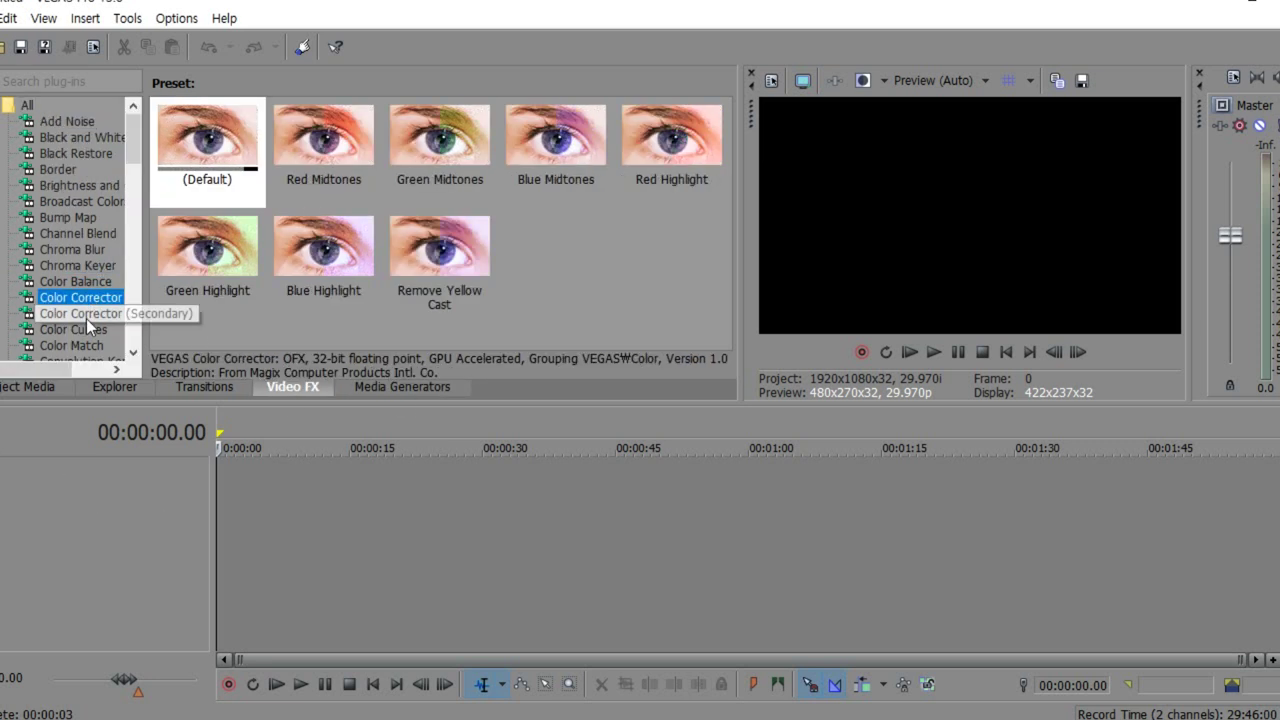
left_click(86, 316)
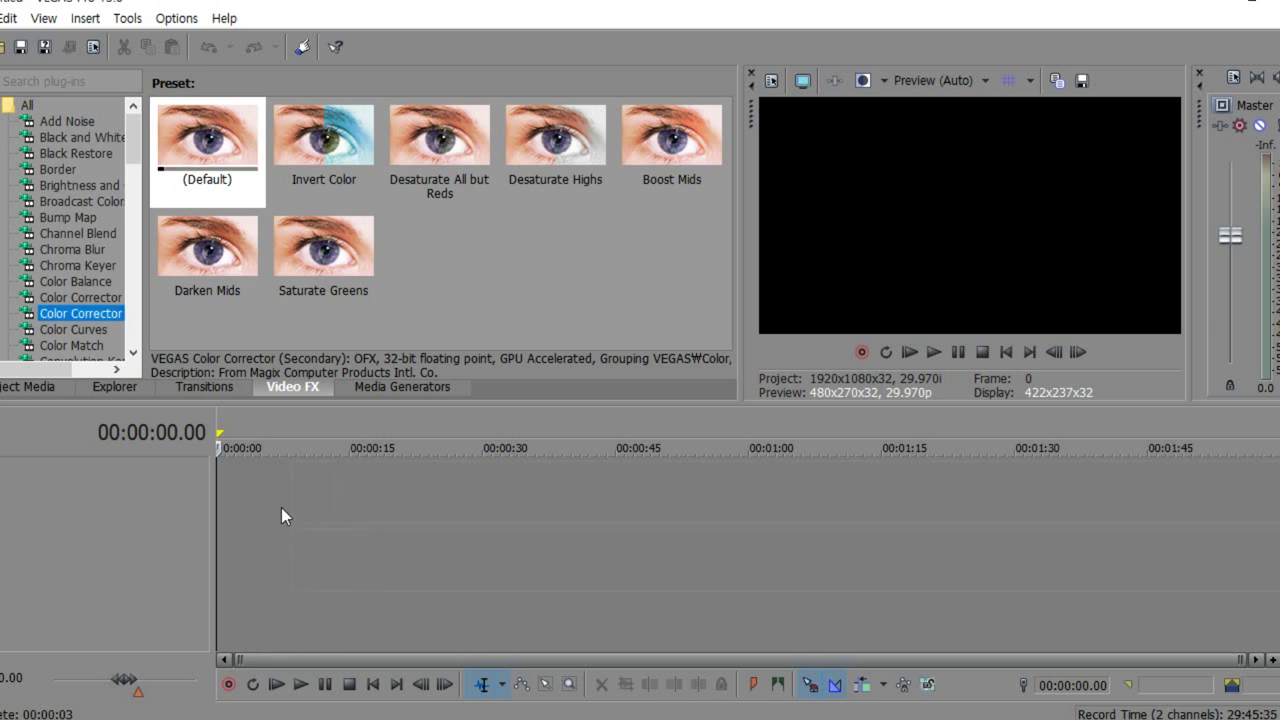
Step: Delete the imported video's audio event and remove its audio track, keeping only the video clip
left_click(409, 491)
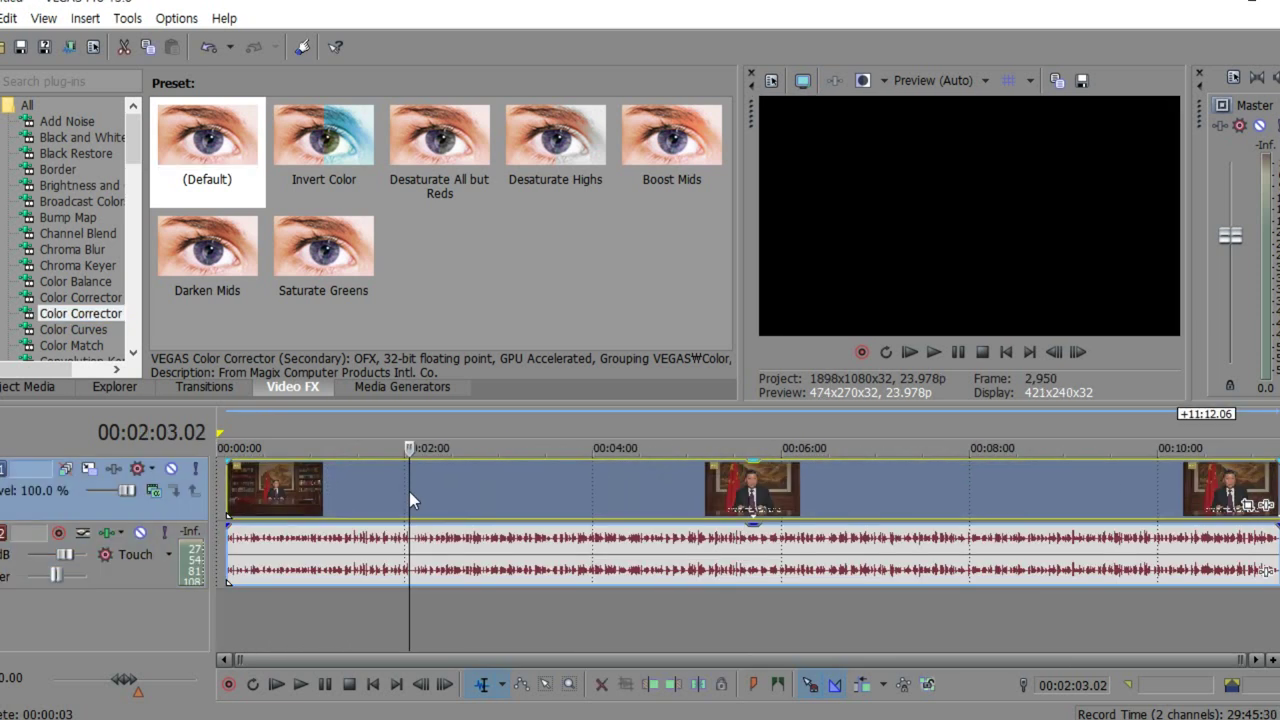
left_click(400, 553)
key("Delete")
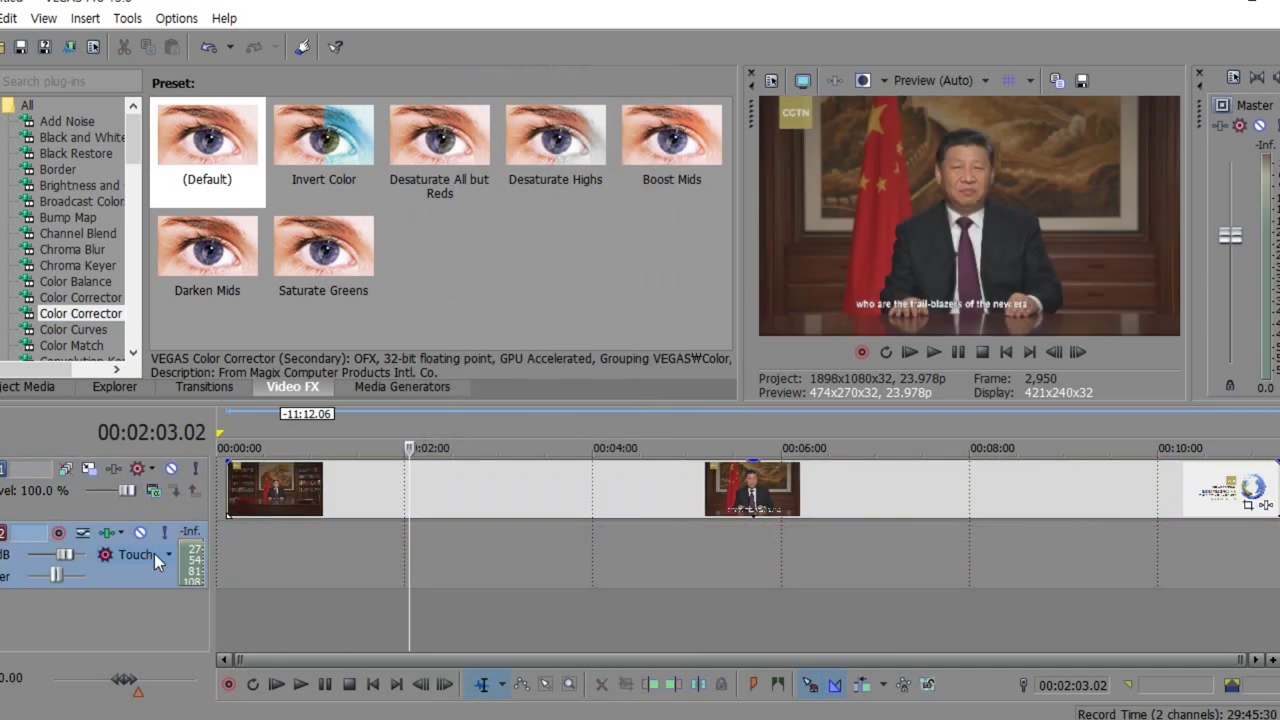
left_click(154, 553)
key("Delete")
Step: Align the video clip with the timeline start and duplicate it onto a second video track
key("ctrl+a")
left_click_drag(310, 515, 300, 515)
left_click(239, 543)
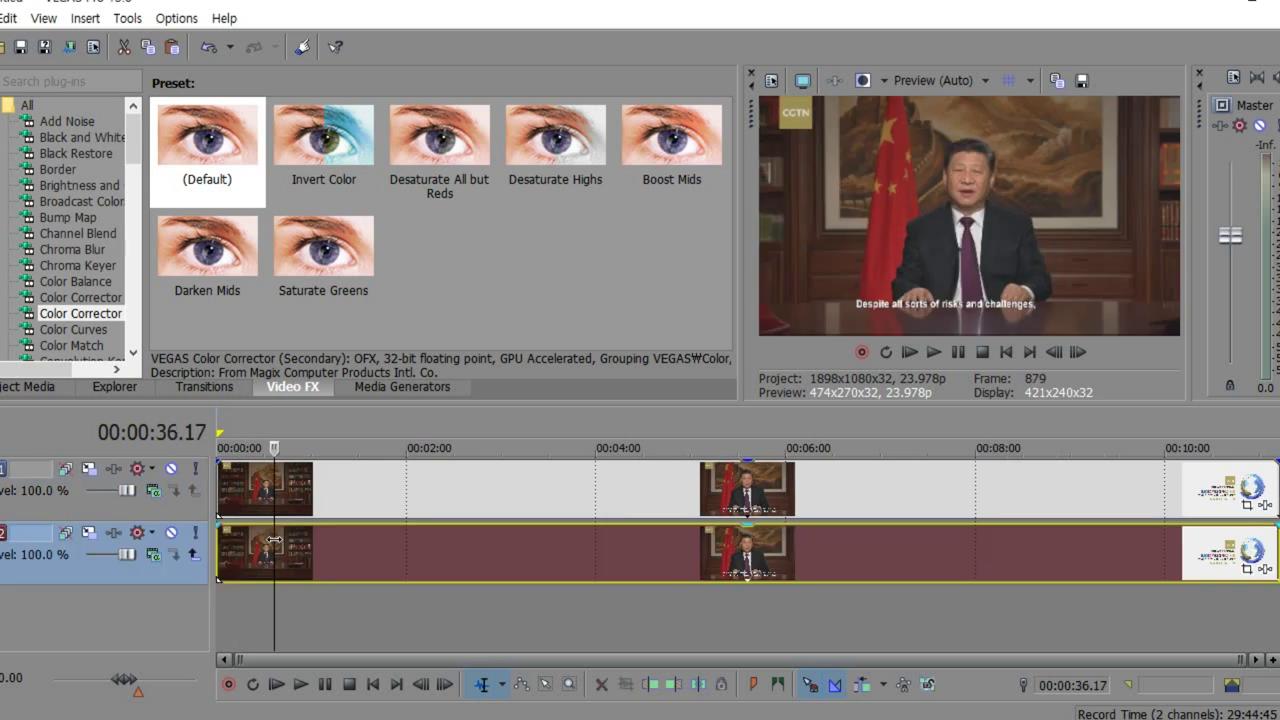
Step: Enable masking in the upper clip's Pan/Crop and draw a rectangular mask around the seated speaker, centred at about X 949, Y 569
left_click(318, 510)
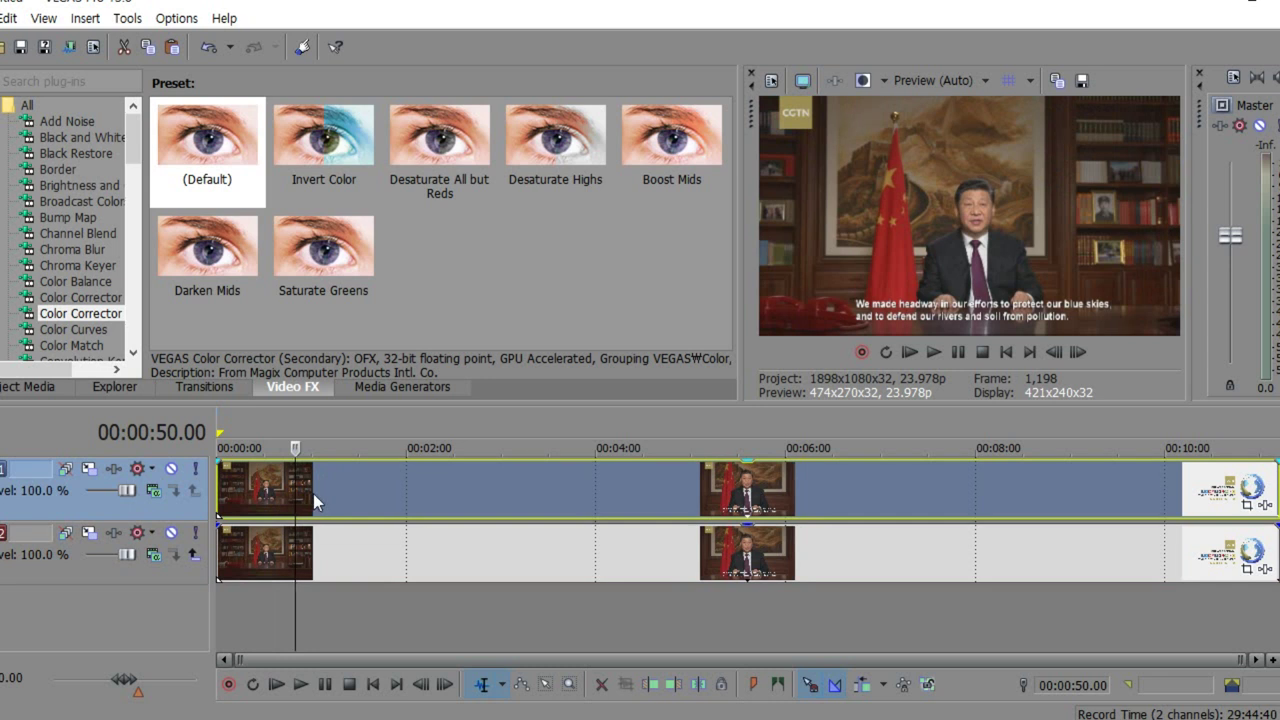
left_click(897, 688)
left_click_drag(438, 301, 468, 252)
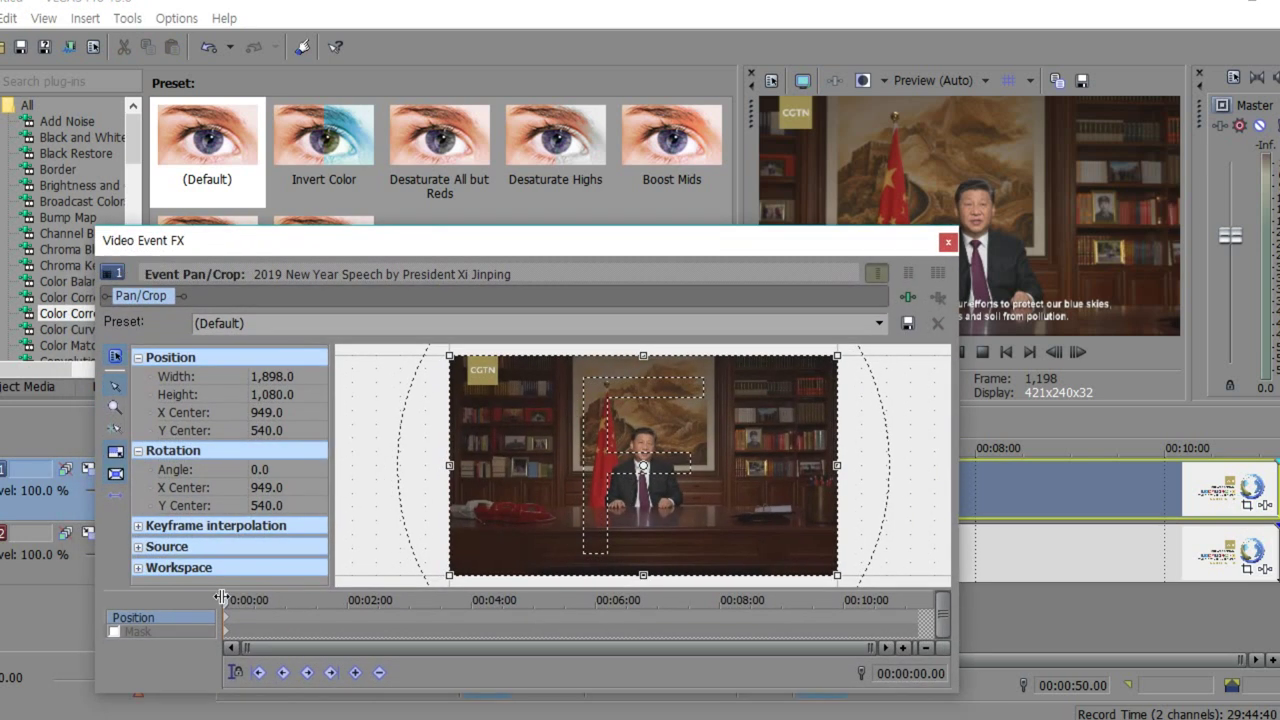
left_click(114, 632)
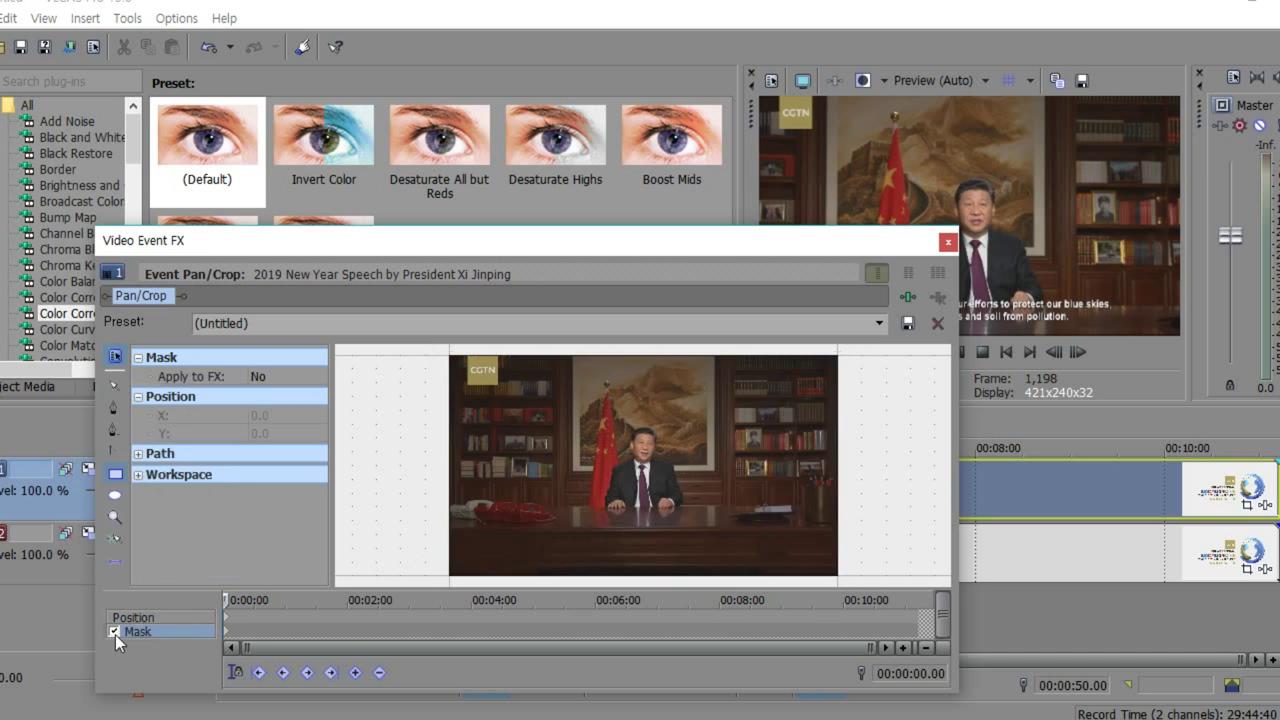
left_click(120, 473)
left_click_drag(536, 401, 753, 541)
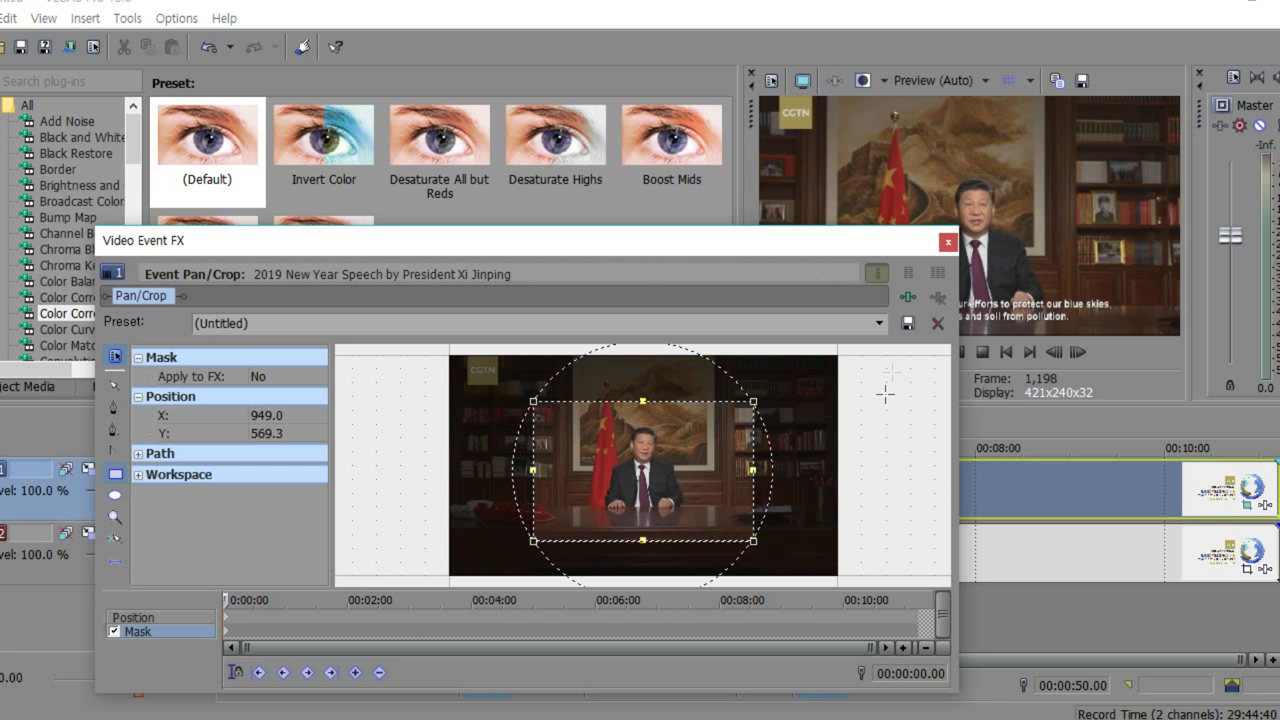
left_click(946, 242)
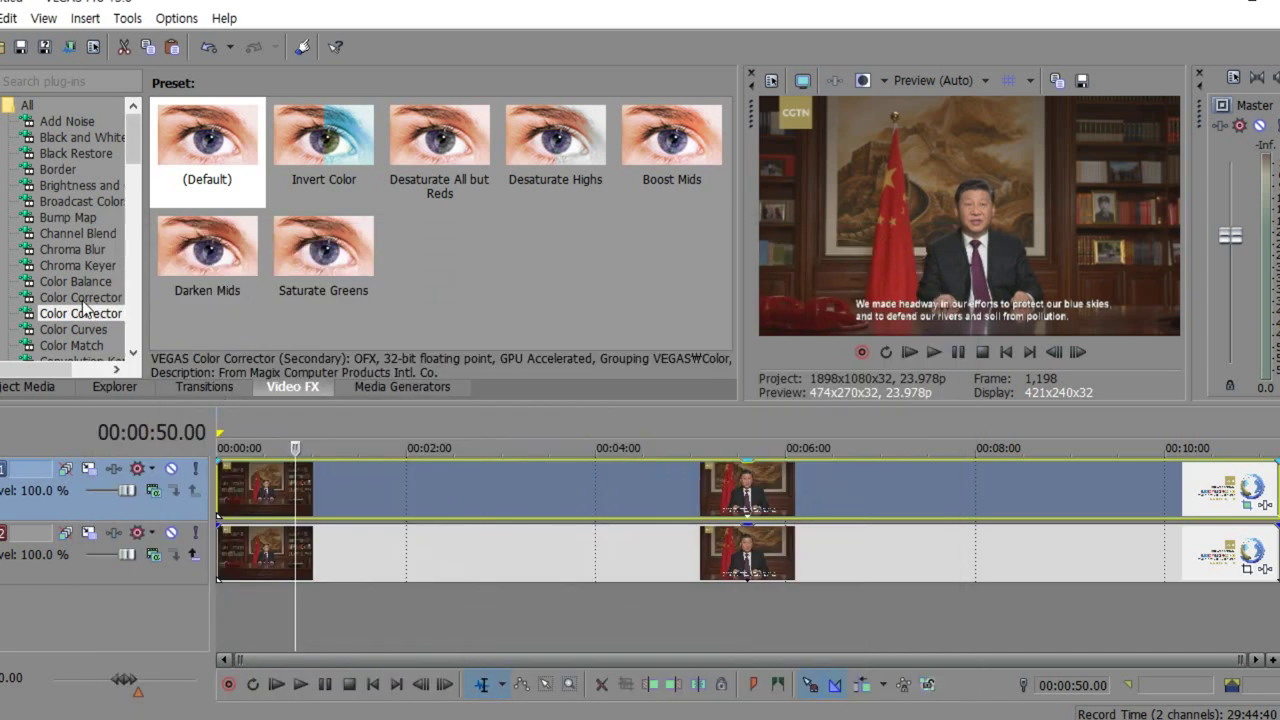
Step: Apply the Gaussian Blur effect with the Medium Blur preset to the masked upper clip
scroll(82, 300, "down", 3)
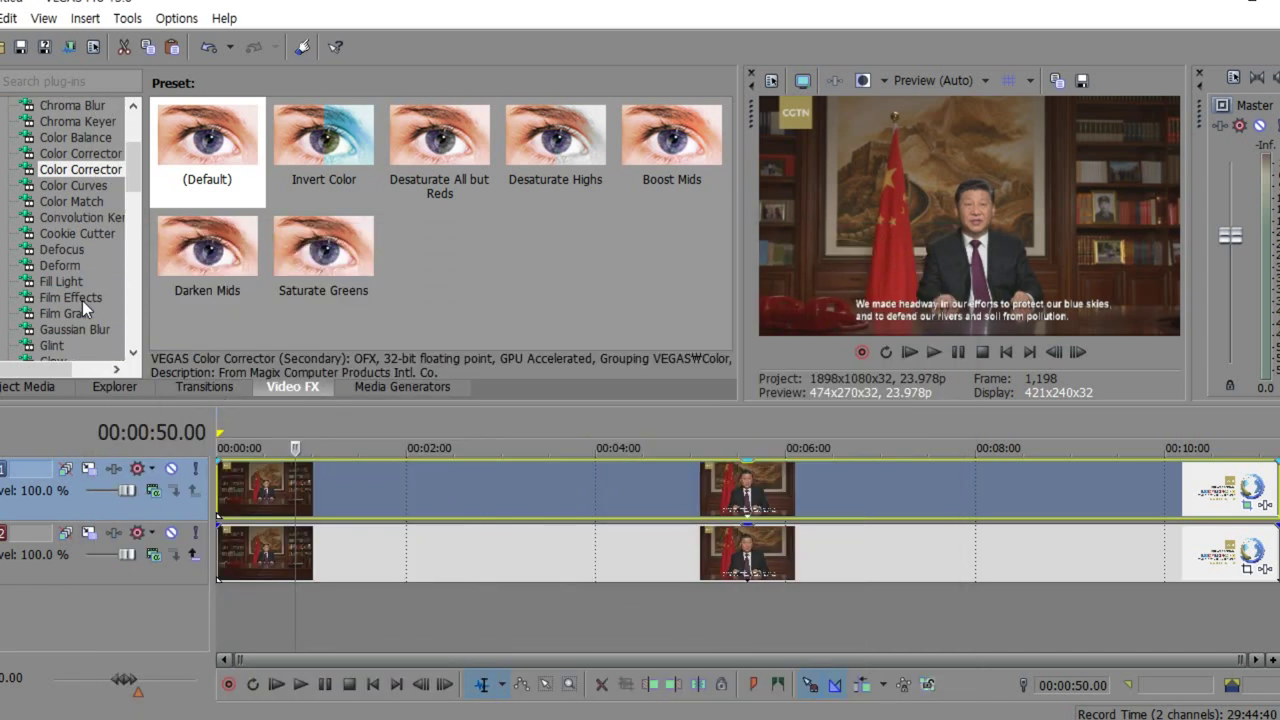
scroll(82, 300, "down", 3)
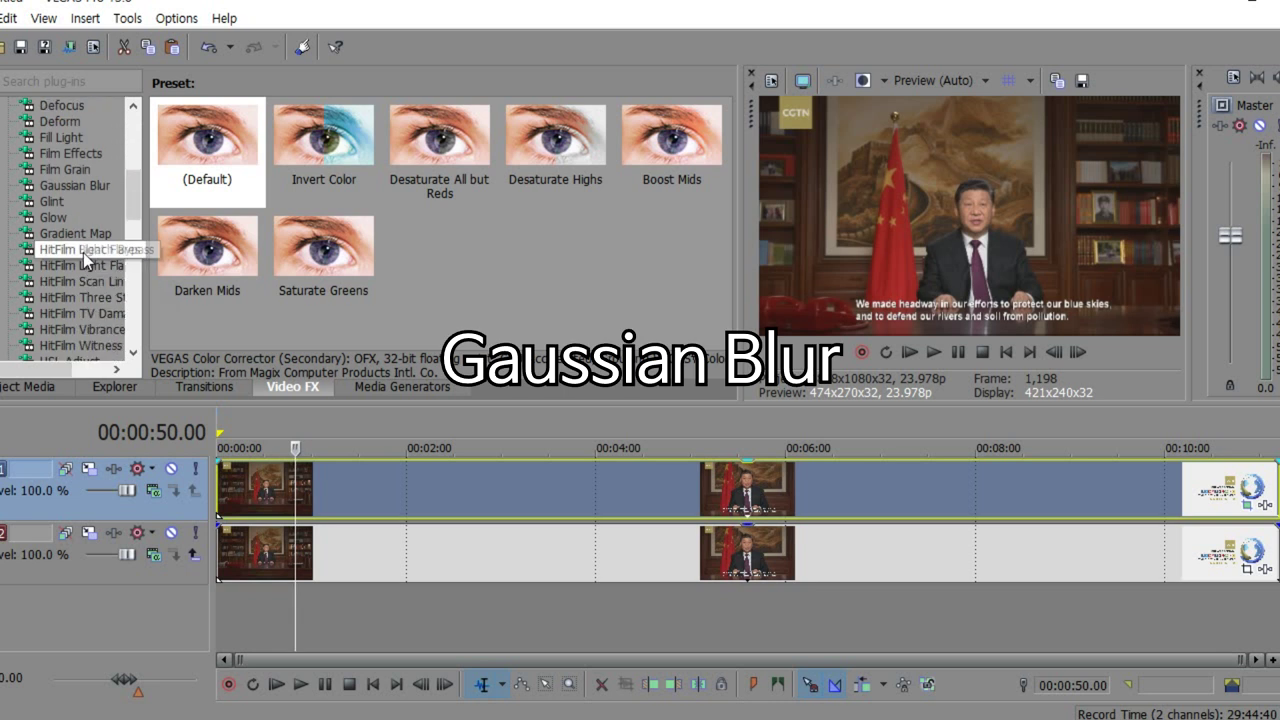
left_click(87, 190)
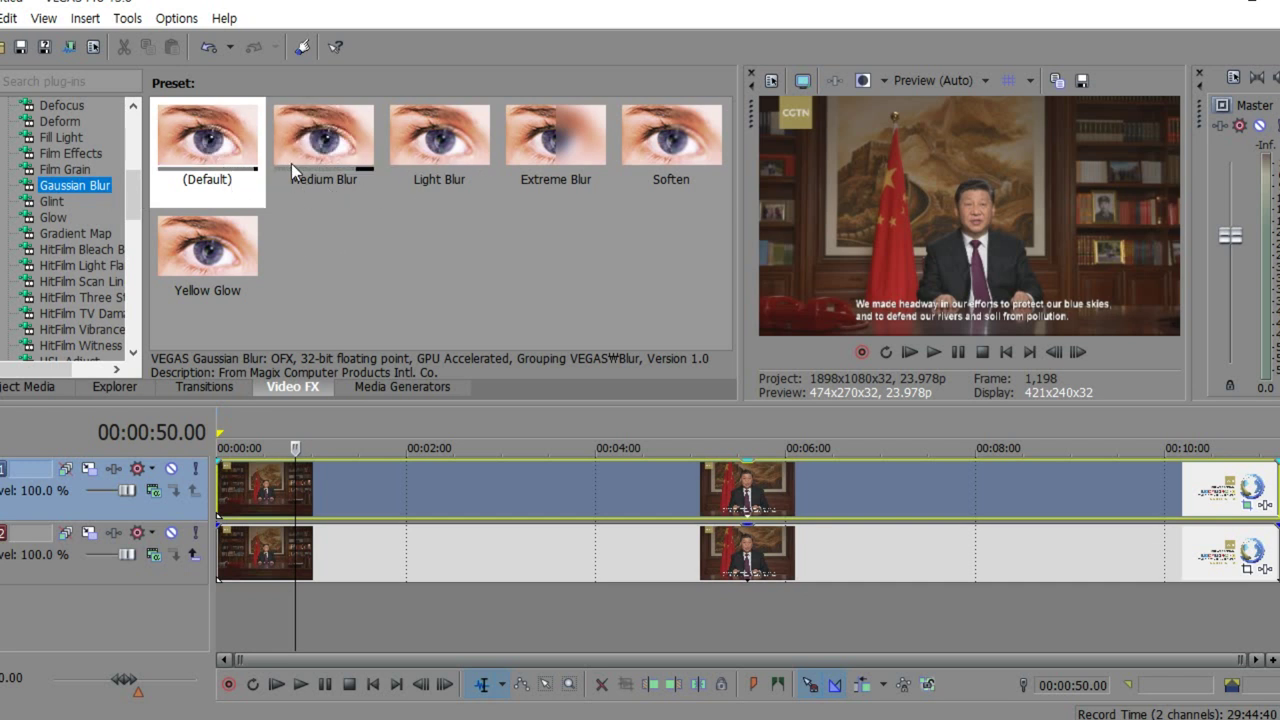
left_click_drag(291, 163, 462, 472)
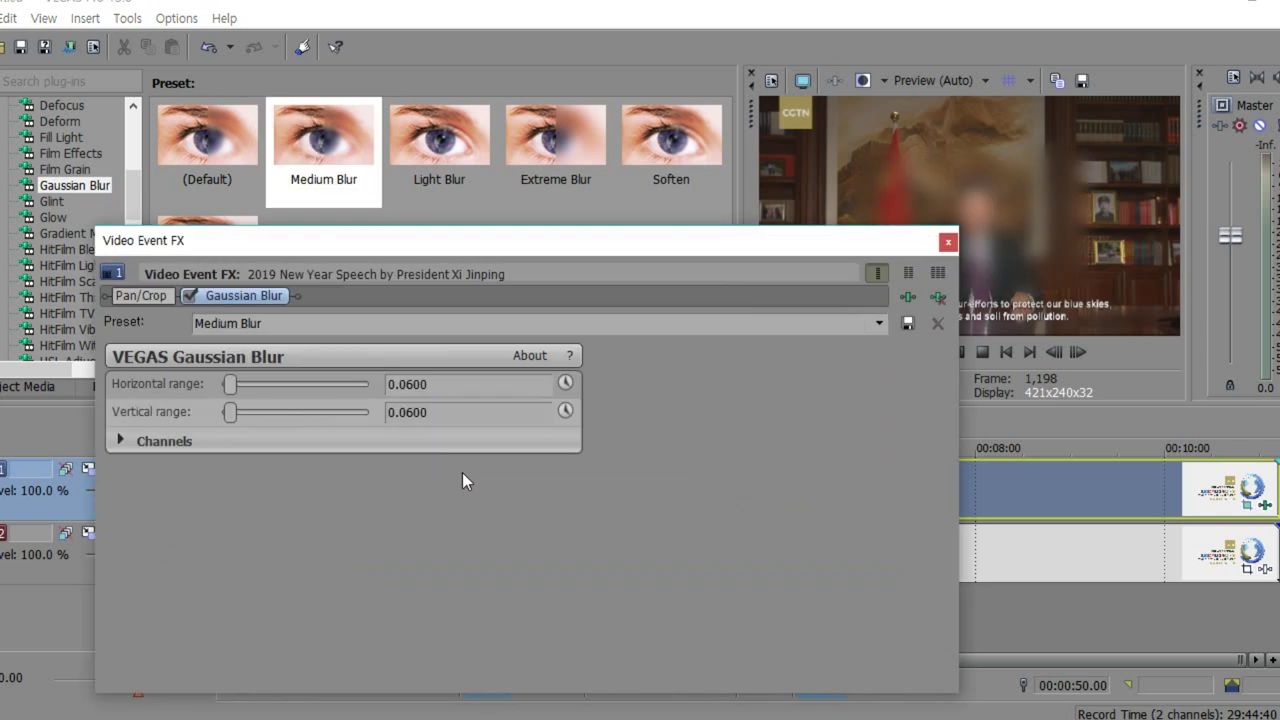
left_click(948, 241)
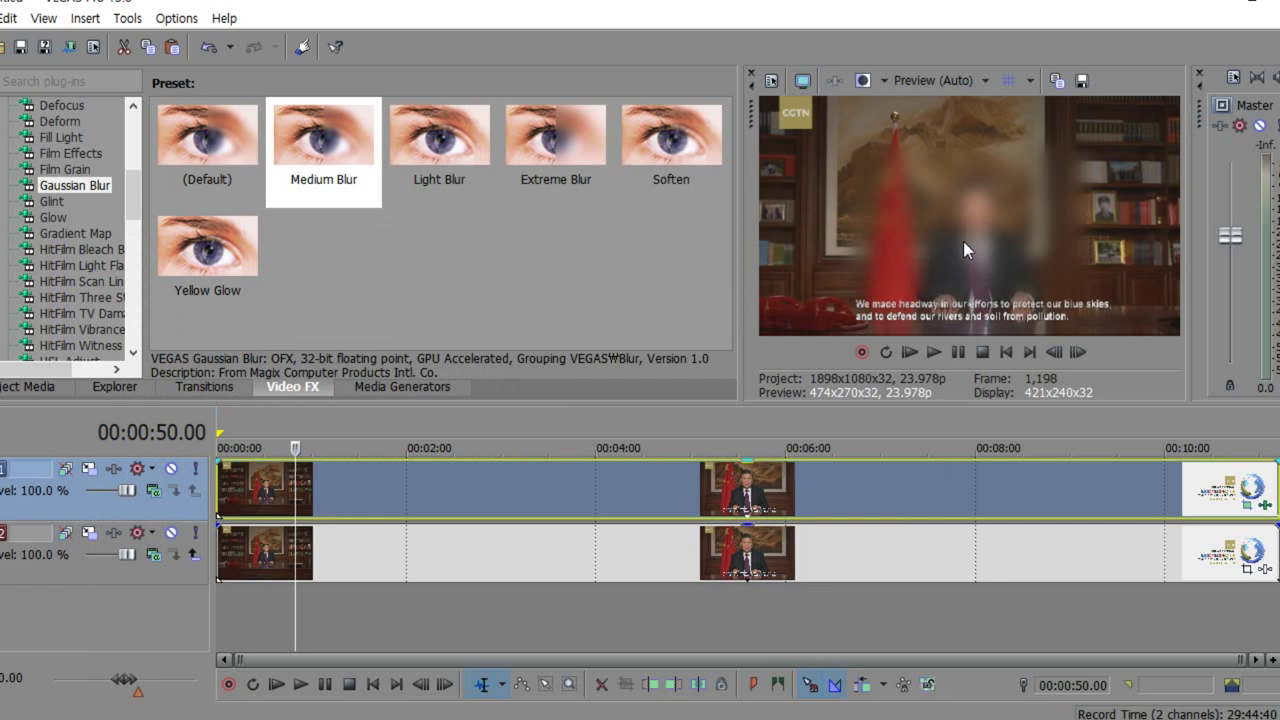
Step: Try the Light Blur preset on the masked clip, and switch its Gaussian Blur to the Soften preset
left_click_drag(458, 131, 610, 495)
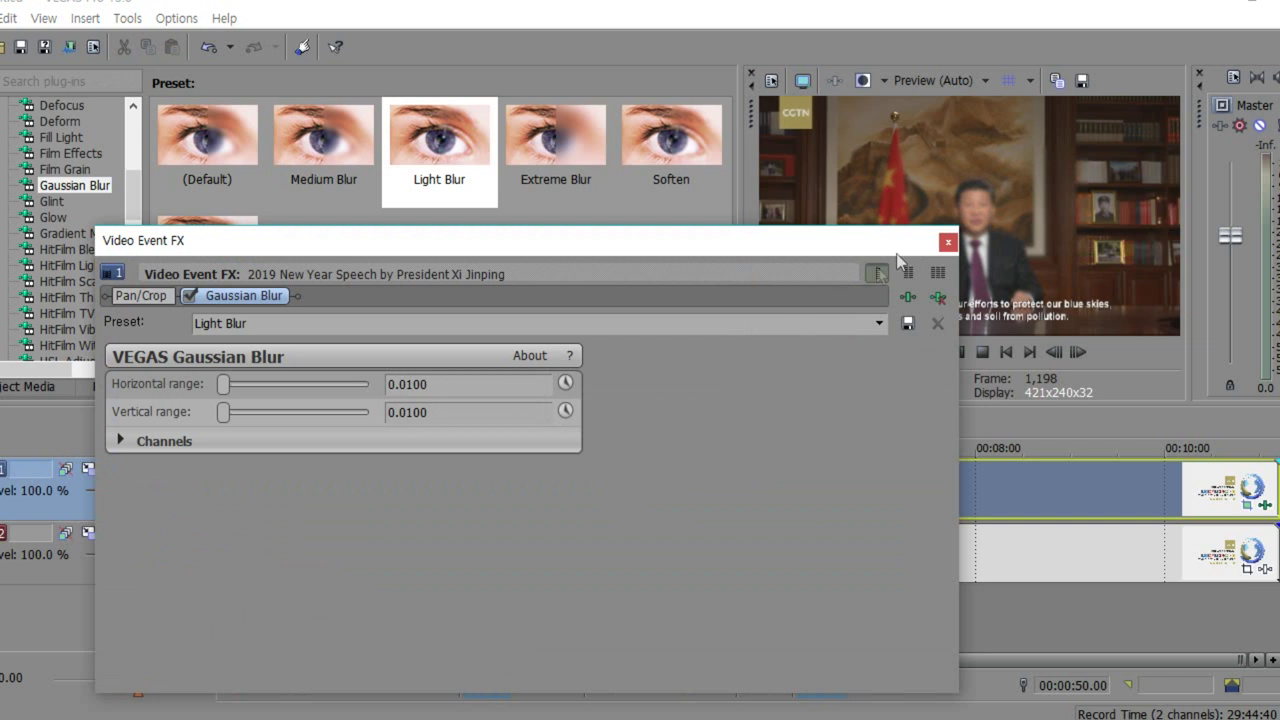
left_click(948, 241)
left_click_drag(655, 190, 755, 480)
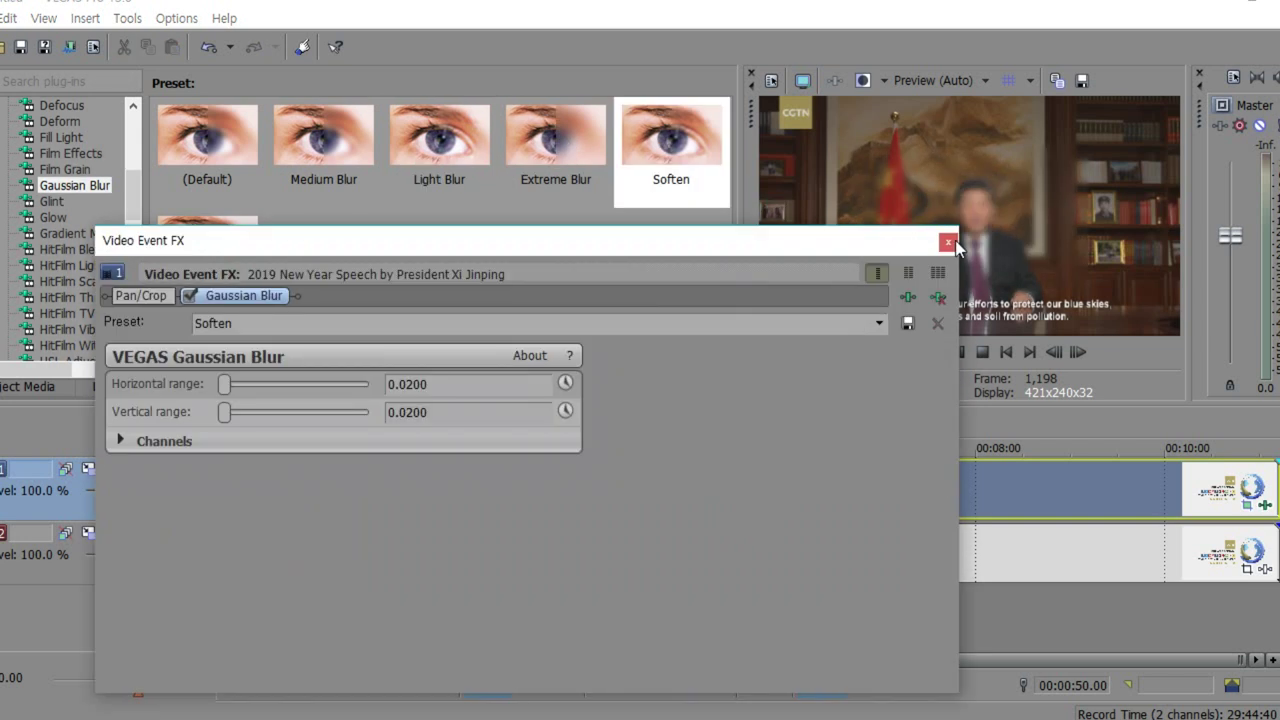
left_click(948, 241)
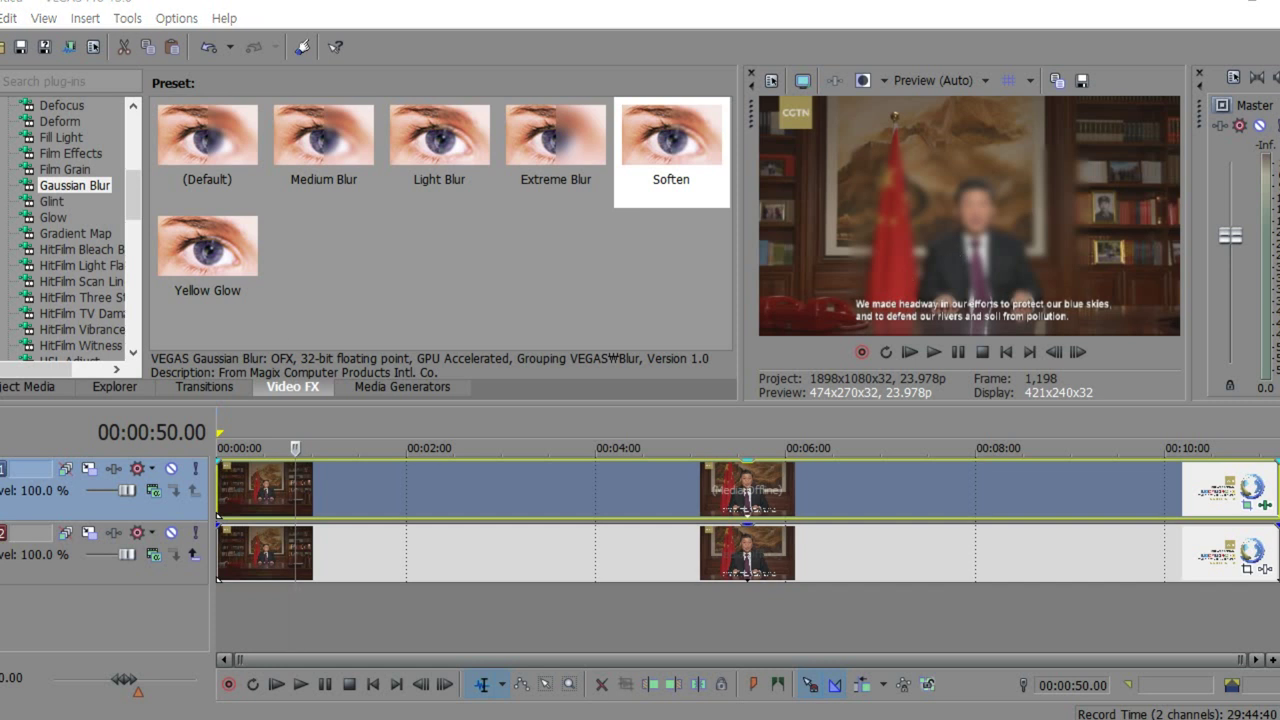
Step: Play the timeline from about 00:02:10 to check the blurred area around the speaker
left_click(422, 584)
key("space")
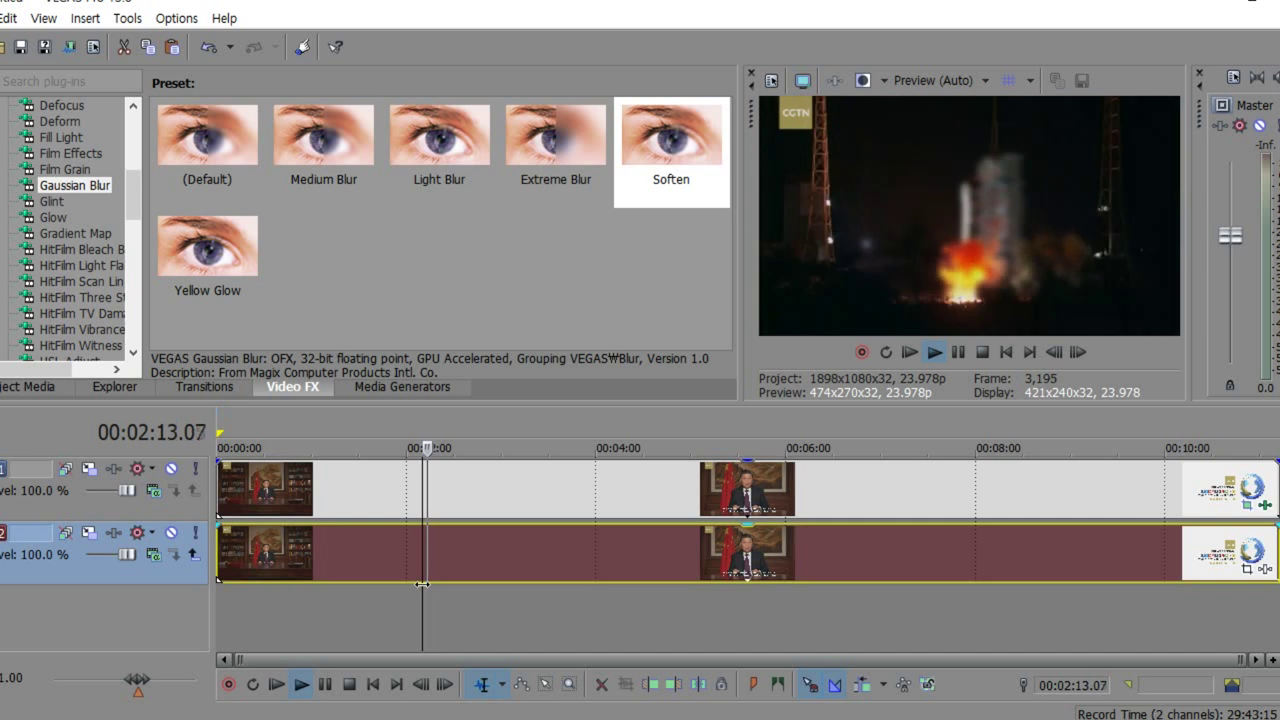
key("space")
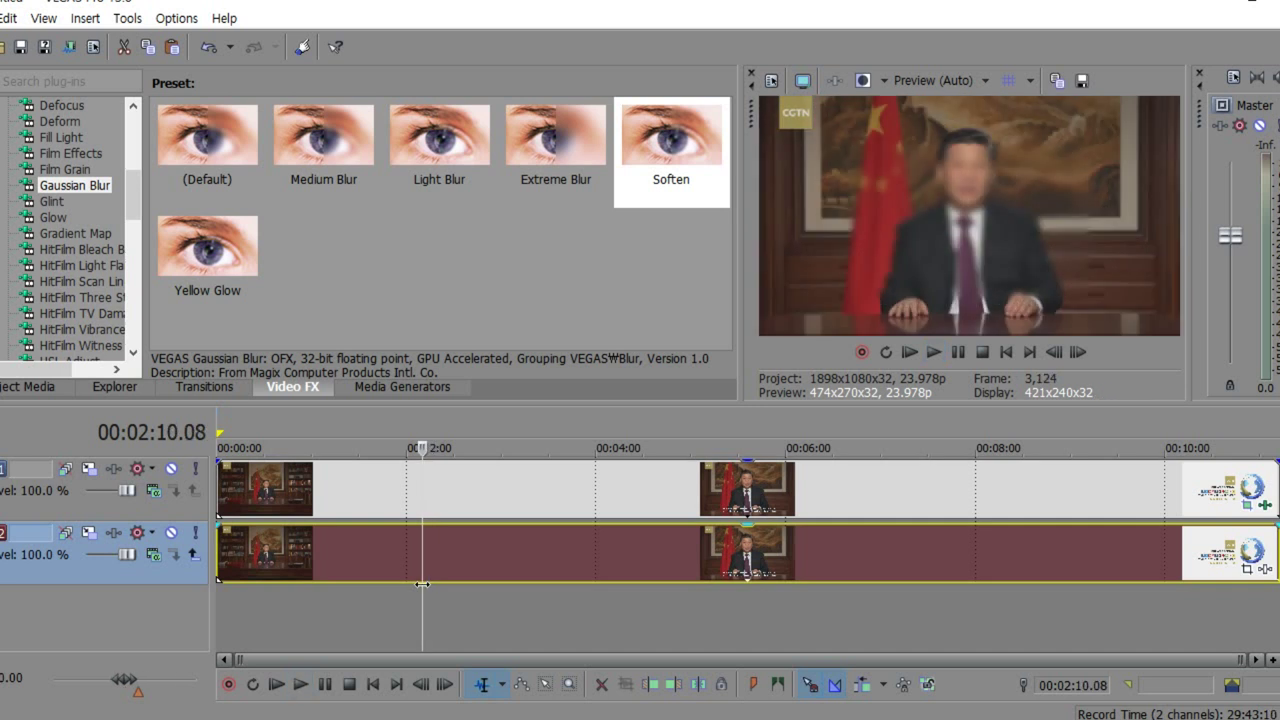
Step: Delete both clips from the timeline and add the speech video again as a fresh clip
left_click(386, 494)
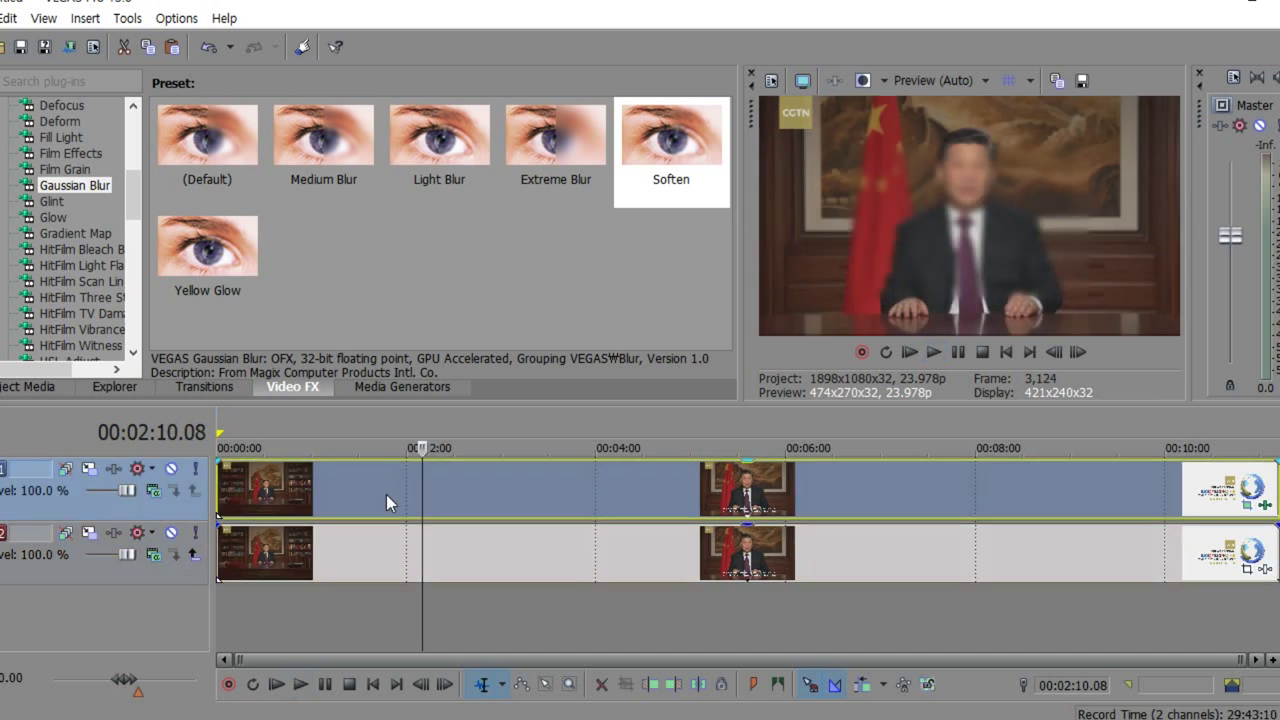
key("Delete")
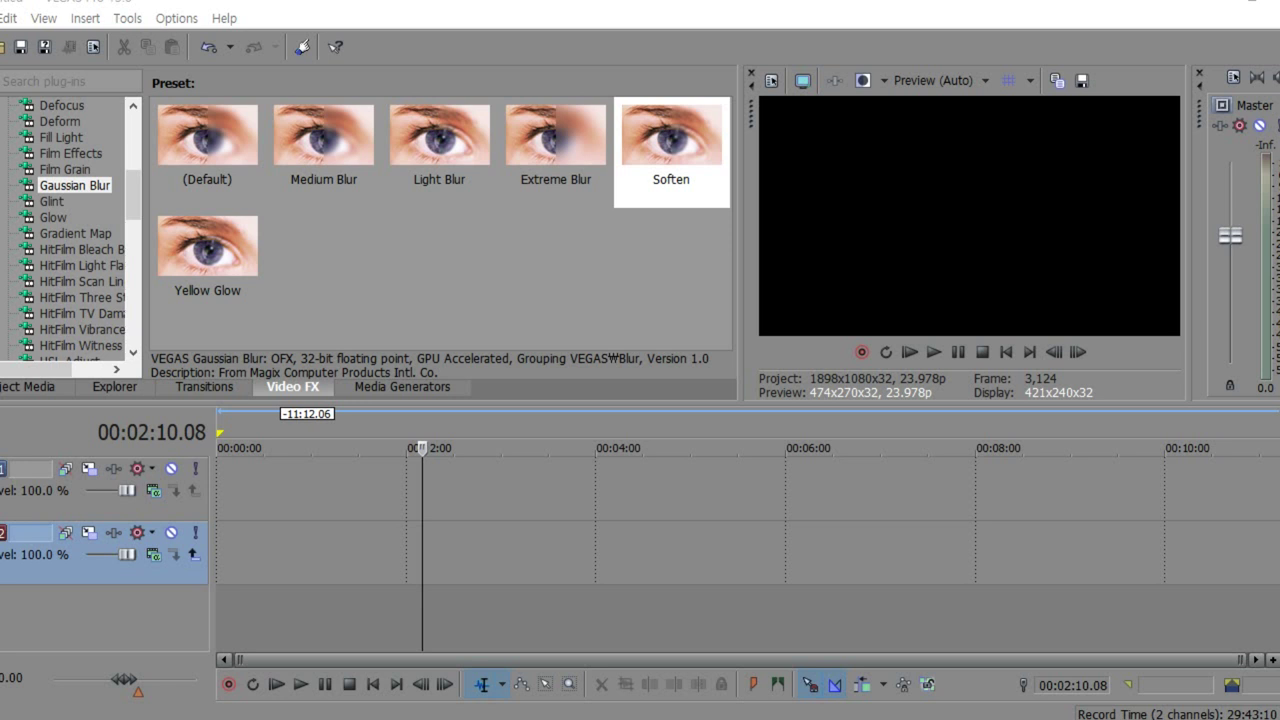
left_click_drag(243, 551, 255, 518)
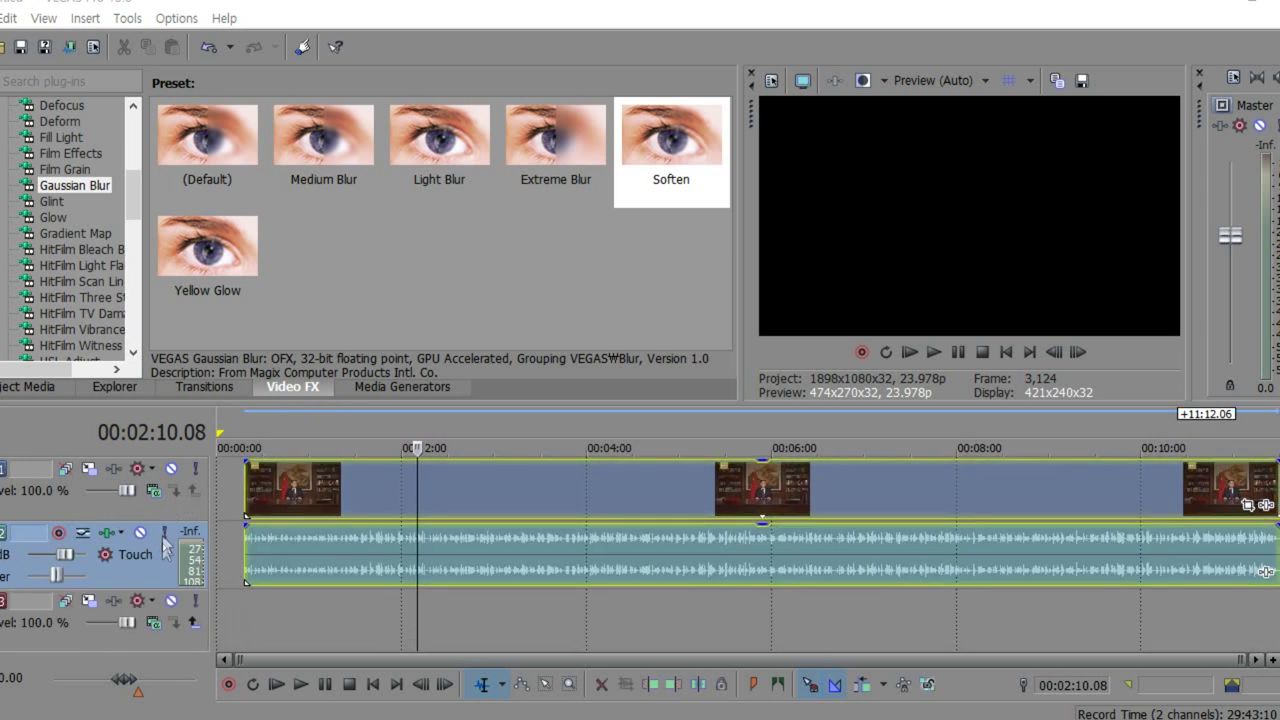
Step: Remove the new clip's audio and the spare tracks, and move the video clip to the timeline start
left_click(353, 494)
right_click(136, 553)
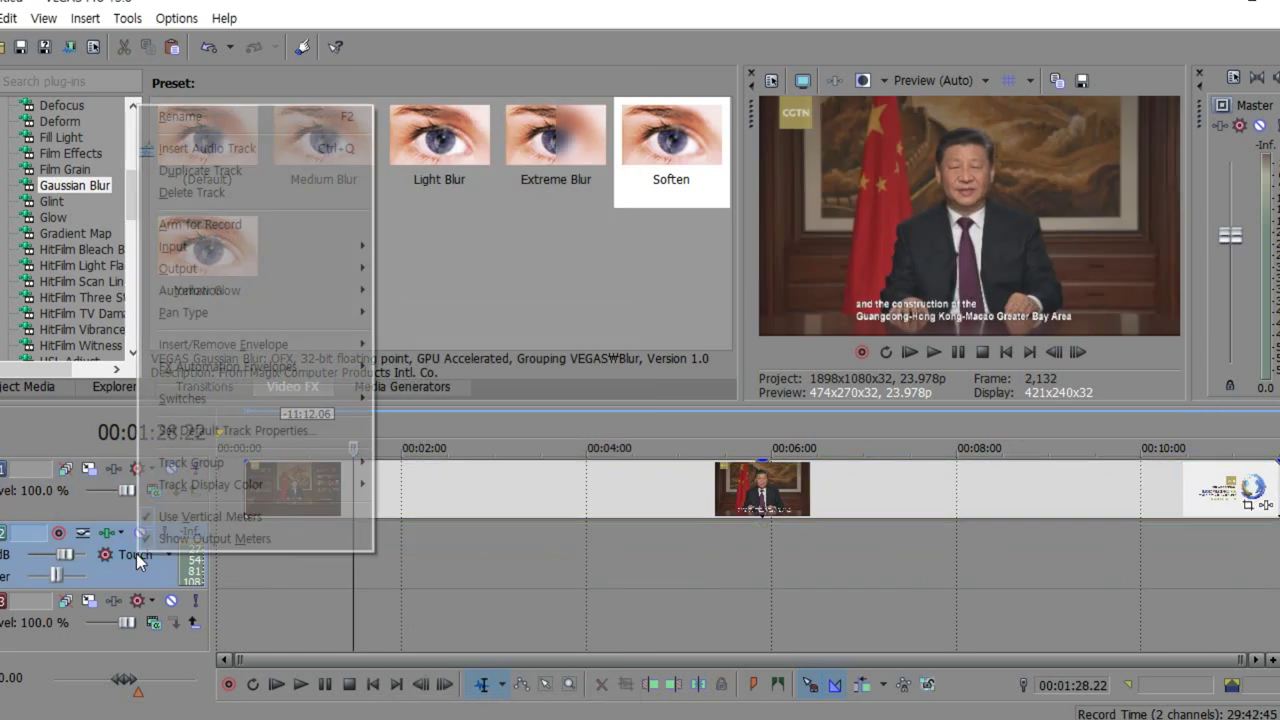
left_click(138, 545)
key("ctrl+a")
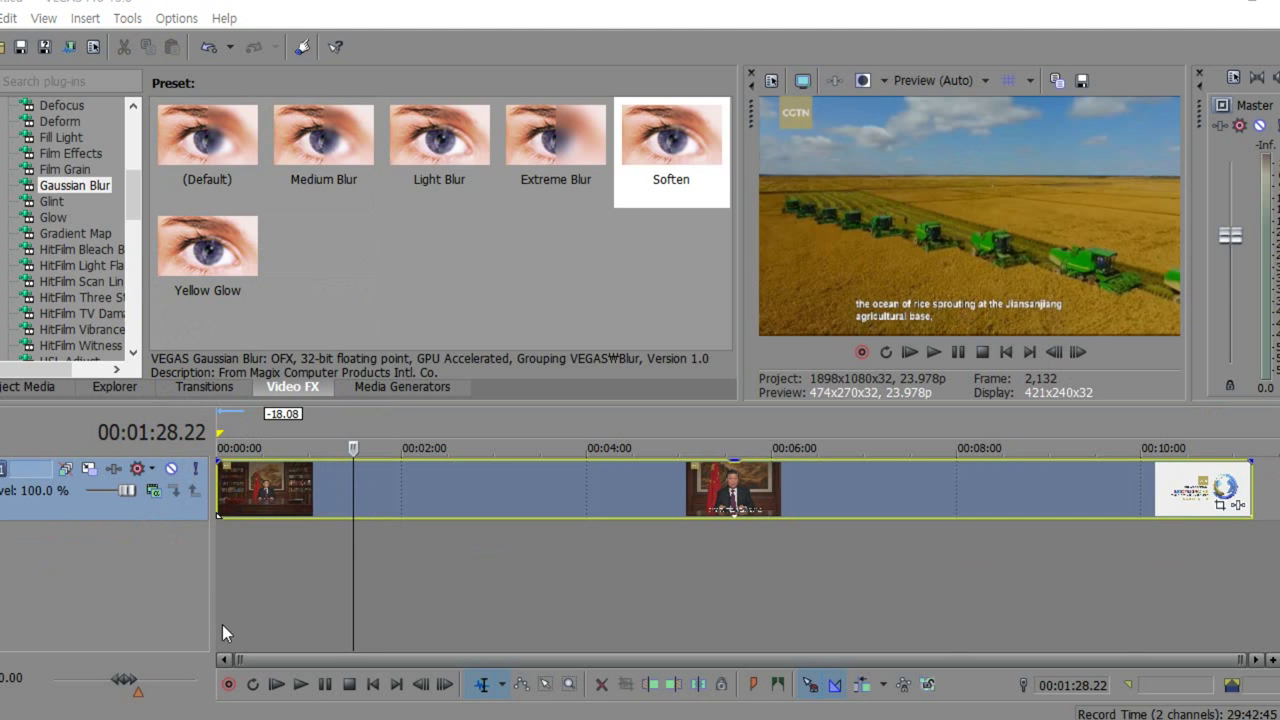
Step: Apply the TV Simulator effect with the TV Look preset to the video clip
left_click(287, 391)
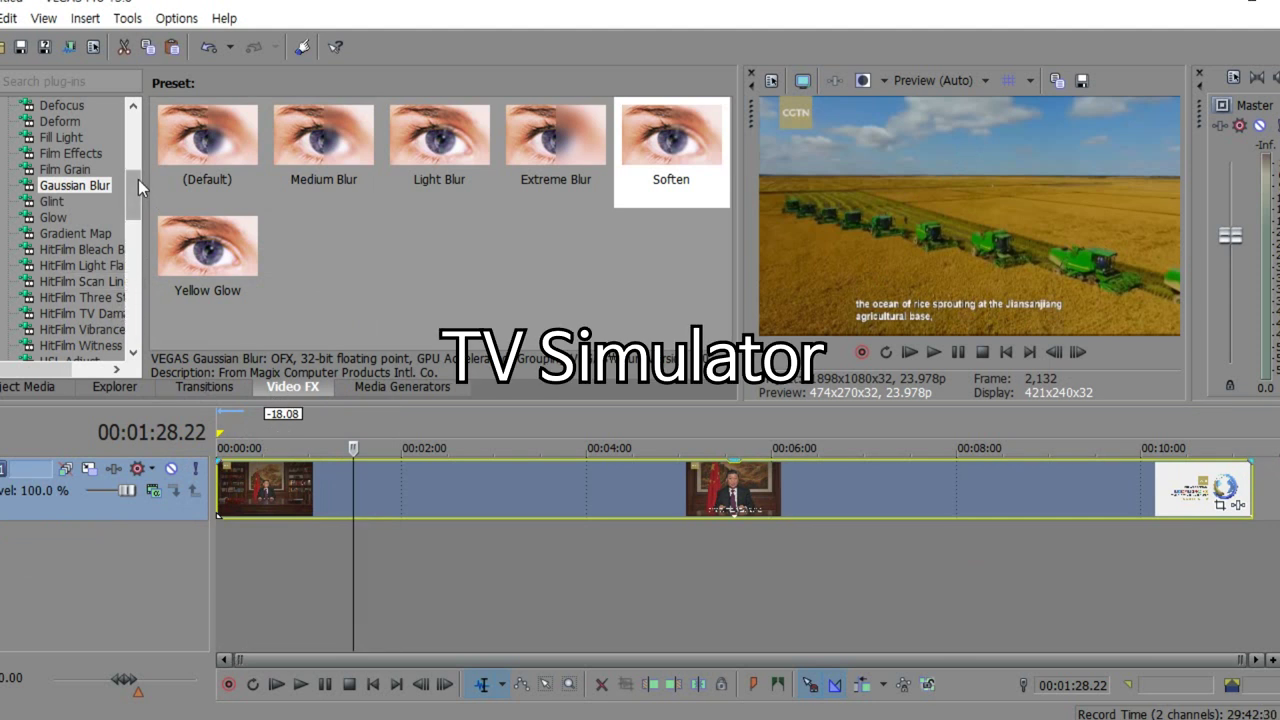
left_click_drag(138, 179, 122, 279)
scroll(110, 270, "down", 4)
left_click(78, 235)
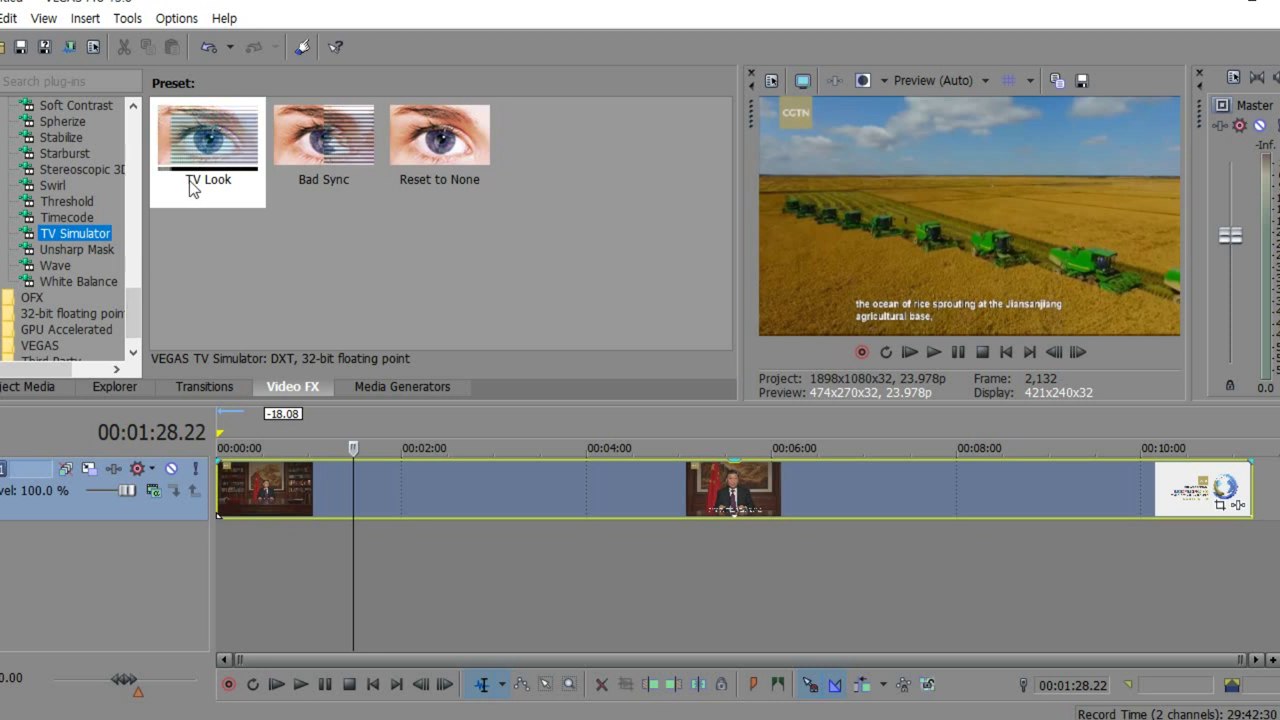
left_click_drag(198, 170, 421, 483)
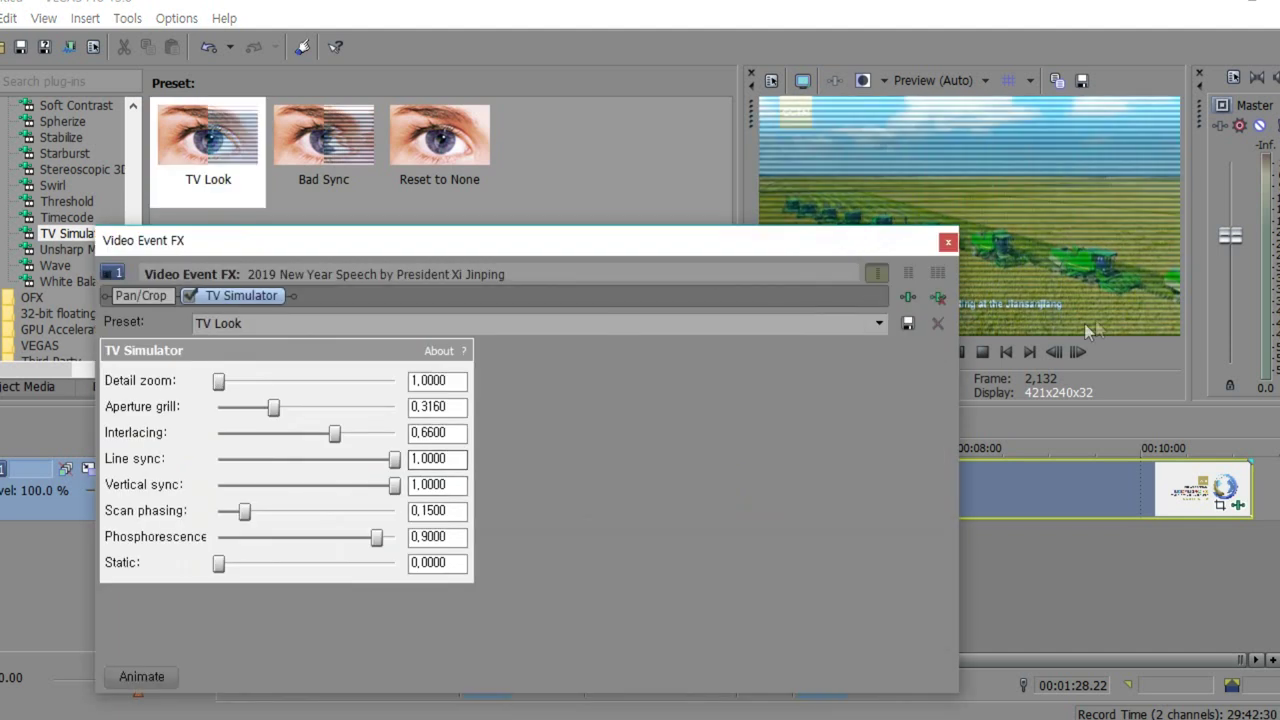
Step: Set the TV Simulator's detail zoom to 1.2720, aperture grill to 0.2380, interlacing and line sync to 0.4880, and vertical sync to 0.6180
left_click_drag(891, 245, 820, 187)
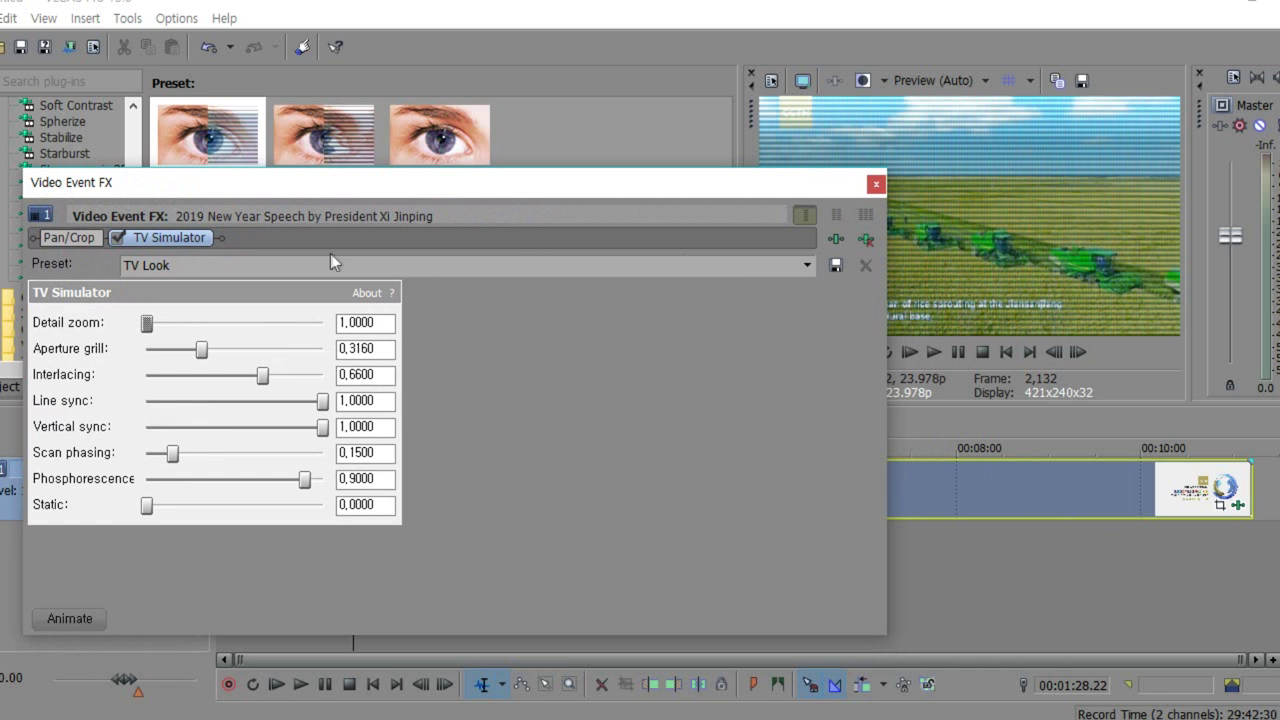
left_click_drag(437, 183, 480, 187)
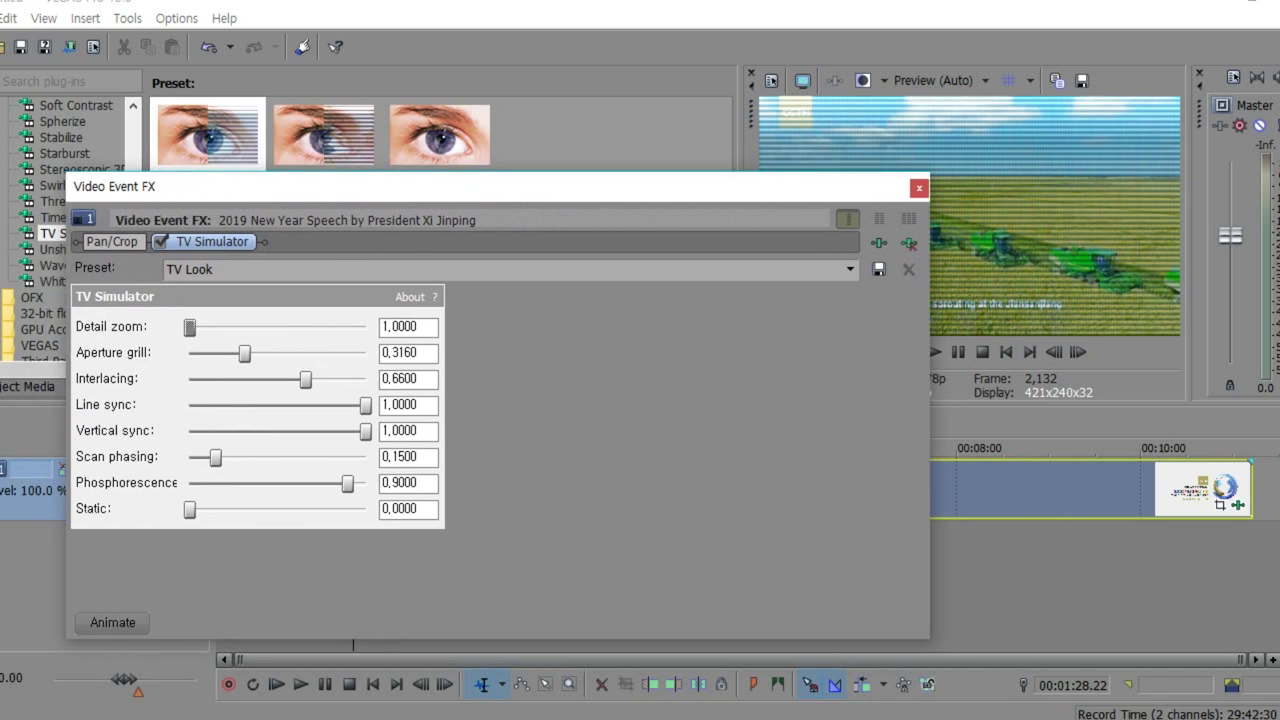
left_click_drag(295, 190, 278, 252)
left_click_drag(174, 389, 213, 428)
left_click_drag(287, 443, 258, 443)
left_click_drag(349, 470, 258, 468)
left_click_drag(349, 492, 285, 498)
Step: Set the TV Simulator's scan phasing to 0.2840, phosphorescence to 0.5500 and static to 0.2880, and close the effect settings
left_click_drag(199, 520, 223, 528)
left_click_drag(328, 552, 270, 546)
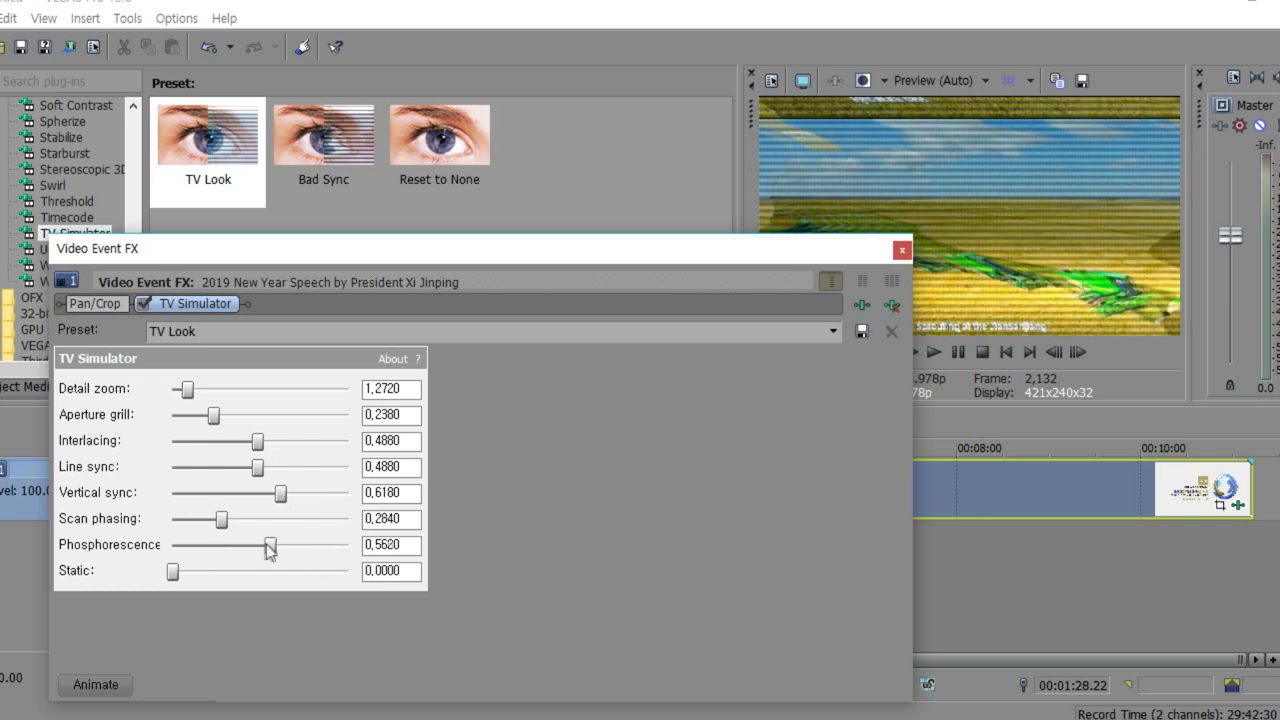
left_click_drag(176, 573, 228, 575)
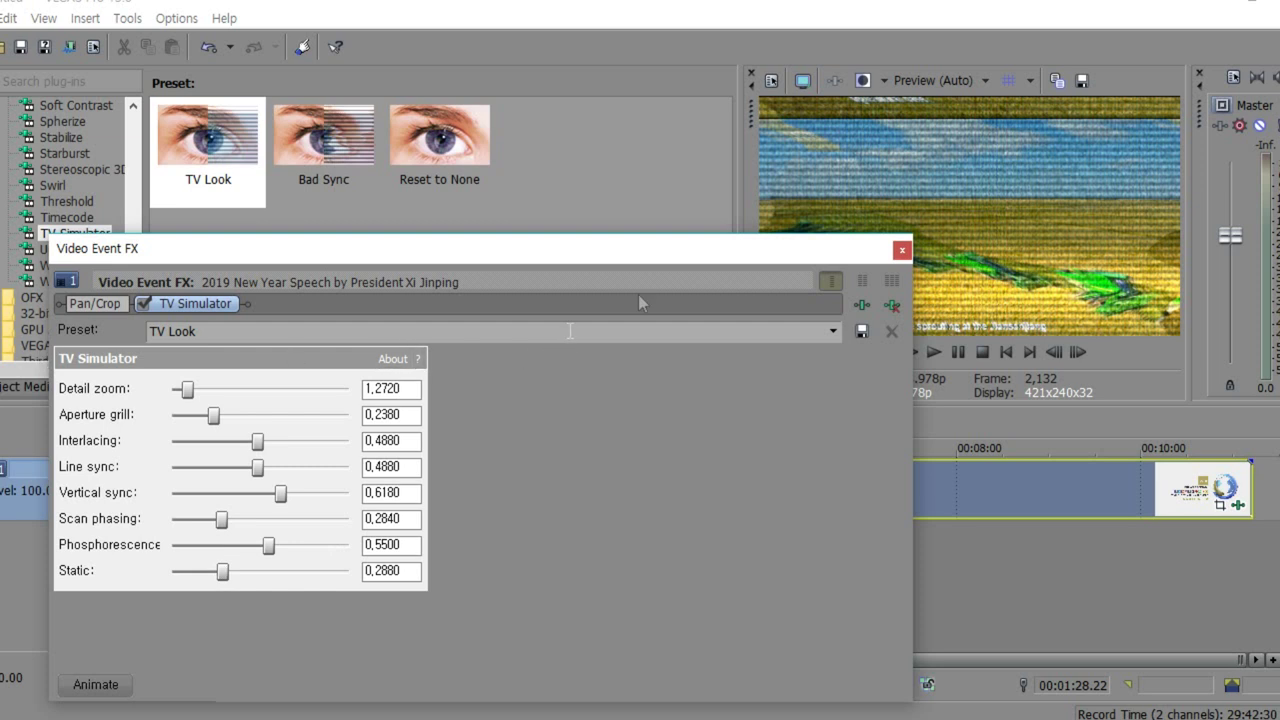
left_click(902, 250)
Step: Play the clip from about 00:00:24 to check the TV Simulator distortion
left_click(253, 594)
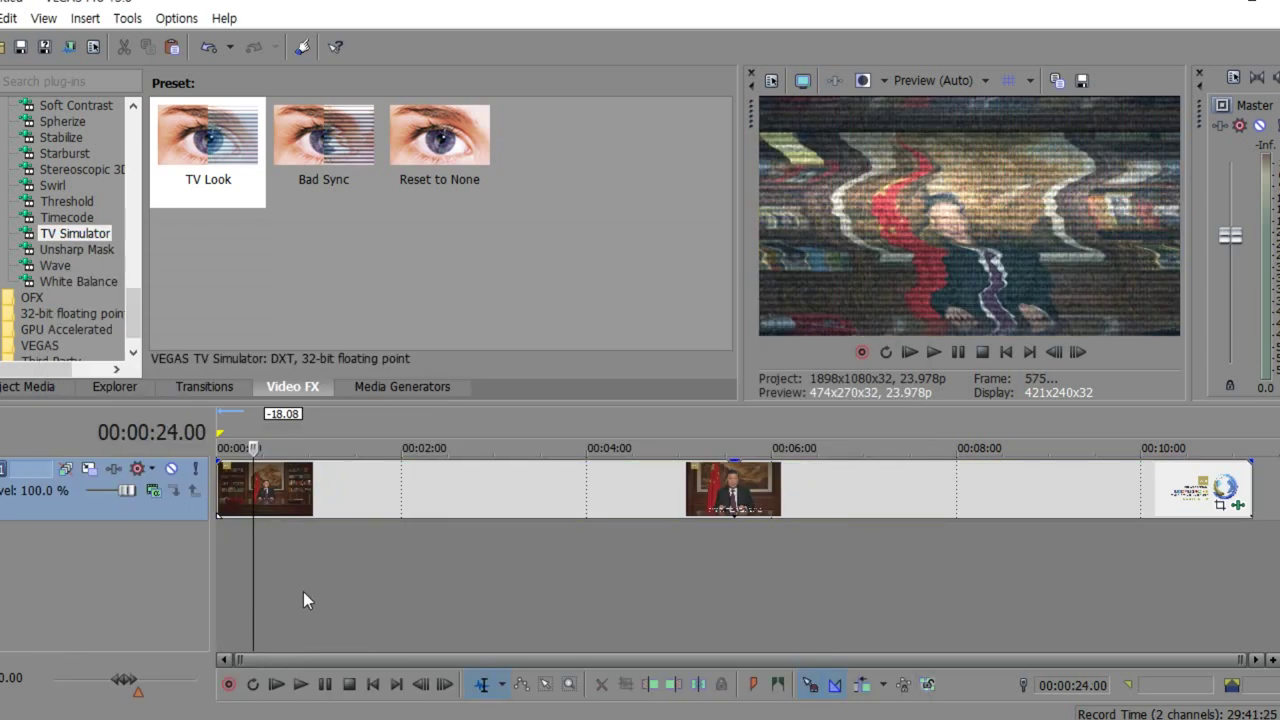
key("space")
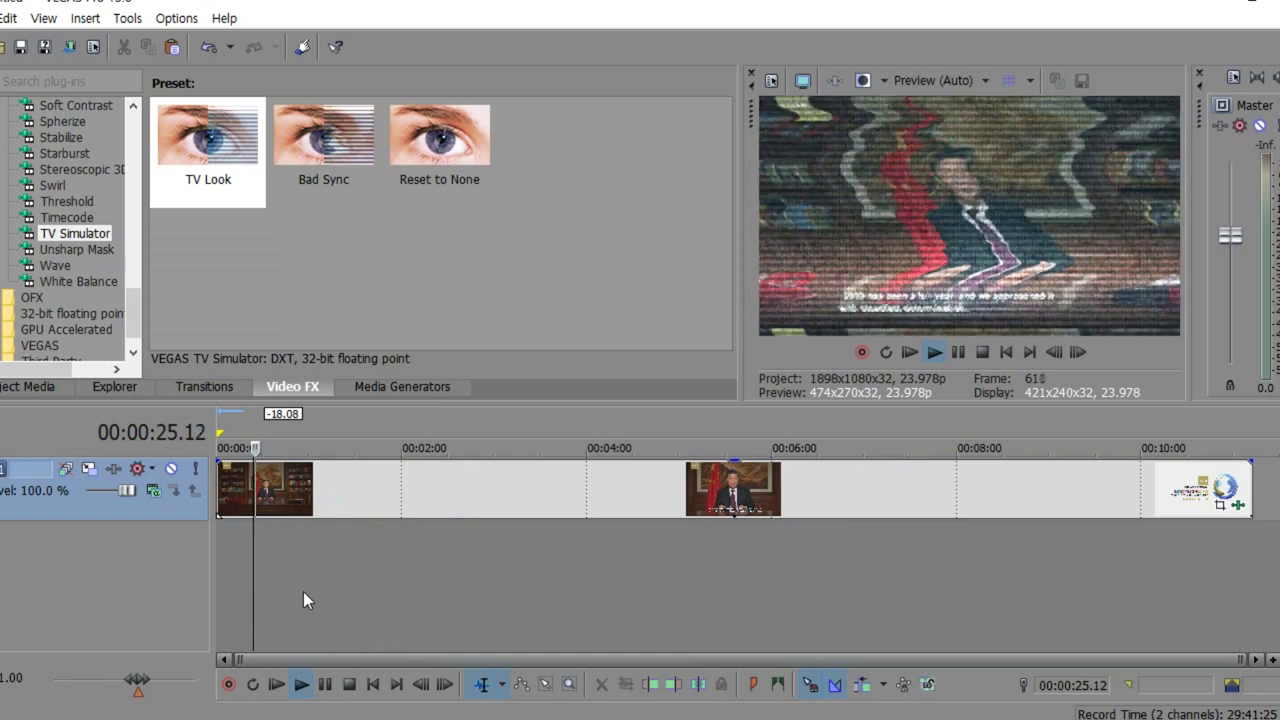